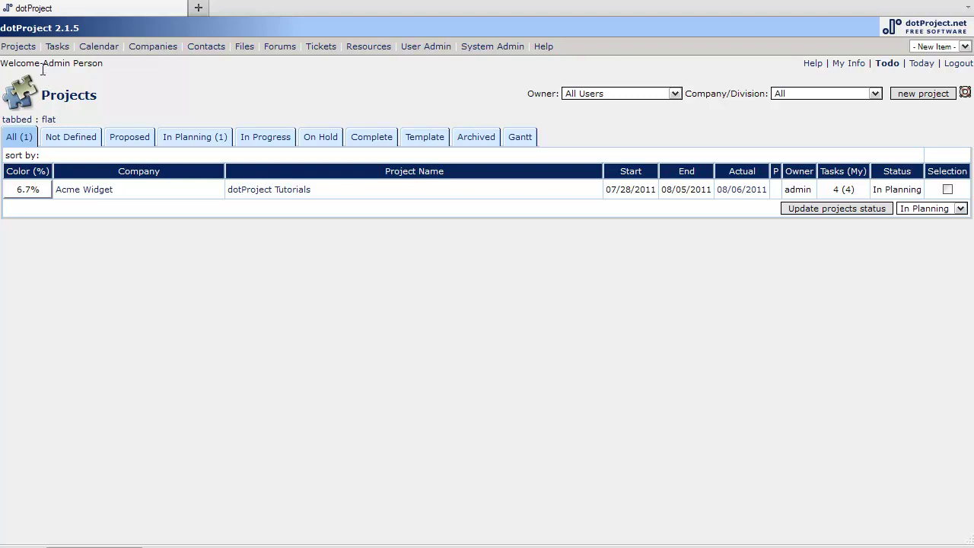
Open the Record Project attribute videos task and view its new log form down to the email recipient options
{"action": "left_click", "coordinate": [55, 48]}
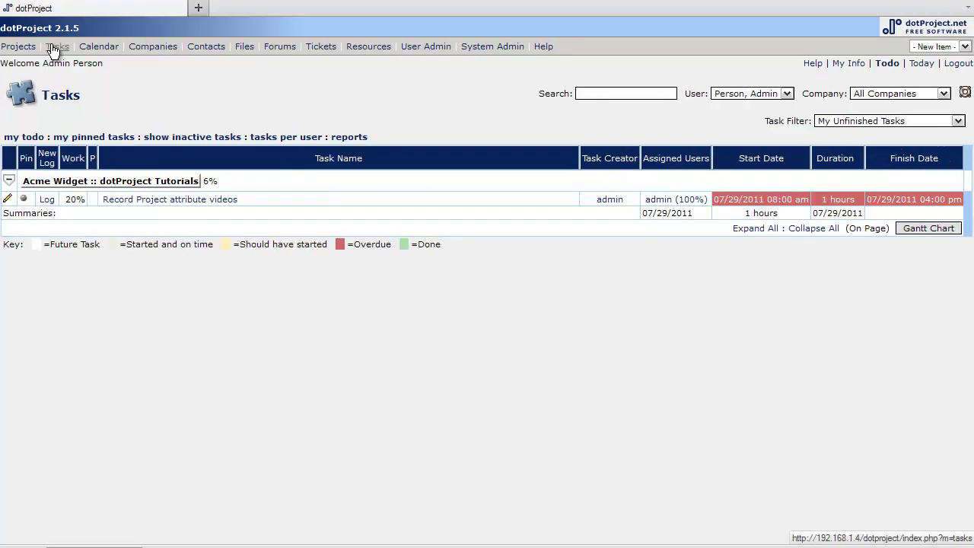
{"action": "left_click", "coordinate": [177, 202]}
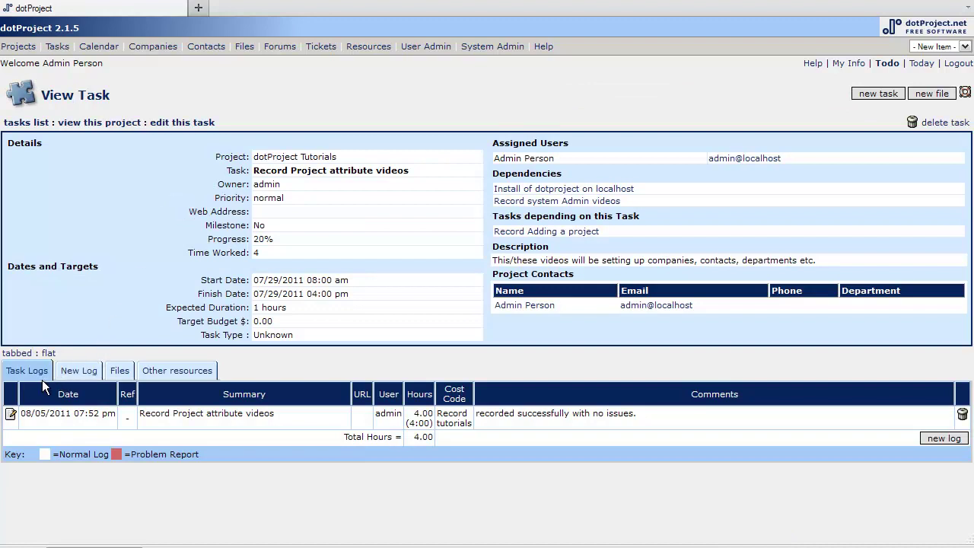
{"action": "left_click", "coordinate": [74, 373]}
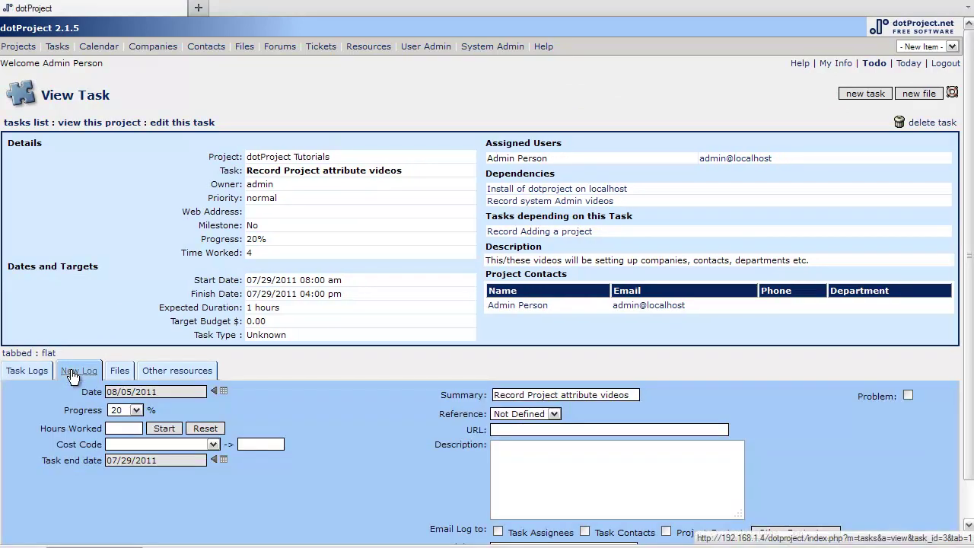
{"action": "scroll", "coordinate": [462, 459], "scroll_direction": "down", "scroll_amount": 1}
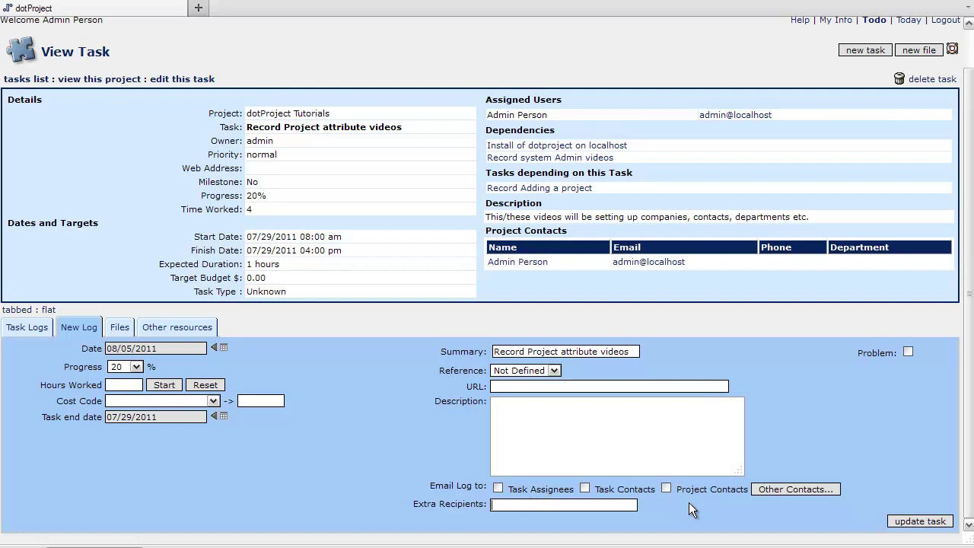
Open the reports index of the task's project and check which projects can be chosen, keeping dotProject Tutorials selected
{"action": "left_click", "coordinate": [118, 79]}
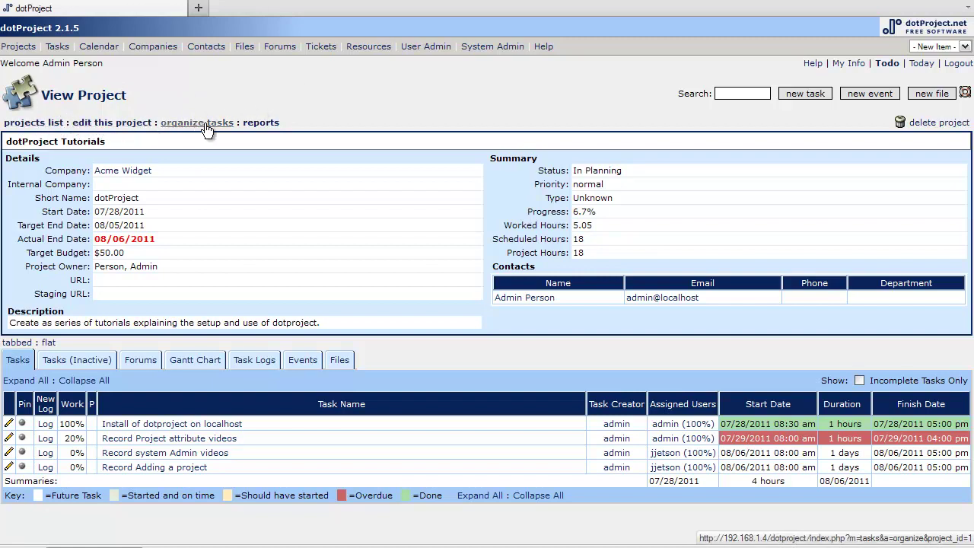
{"action": "left_click", "coordinate": [260, 124]}
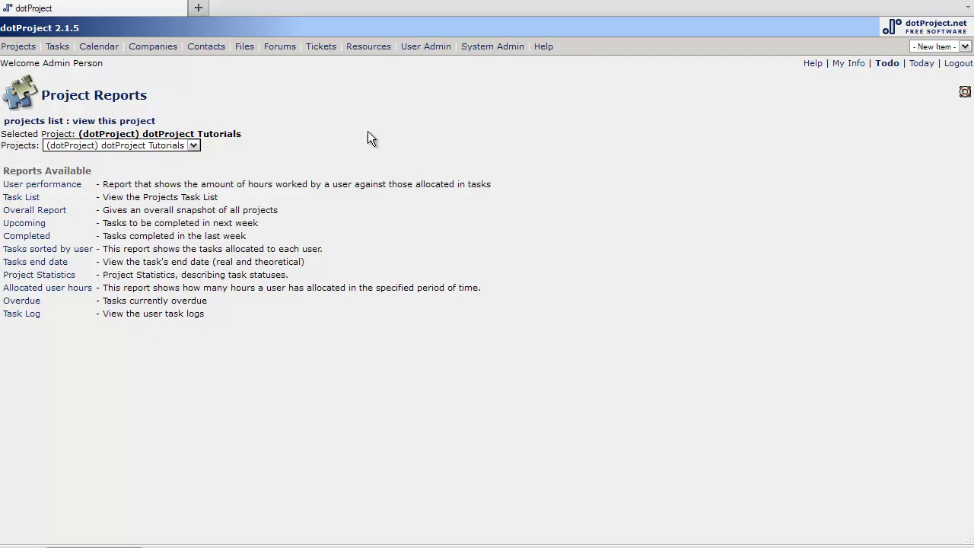
{"action": "left_click", "coordinate": [194, 146]}
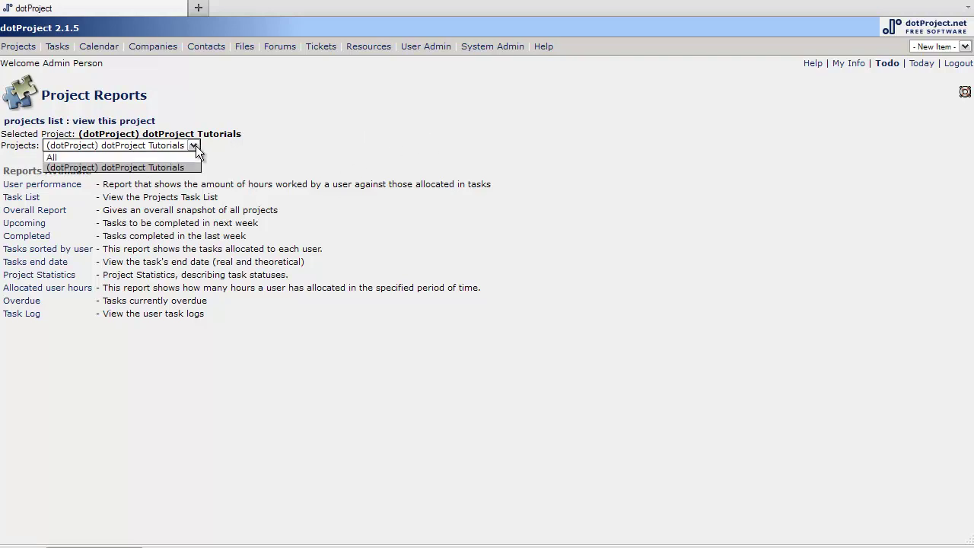
{"action": "left_click", "coordinate": [196, 145]}
{"action": "left_click", "coordinate": [196, 145]}
{"action": "left_click", "coordinate": [196, 146]}
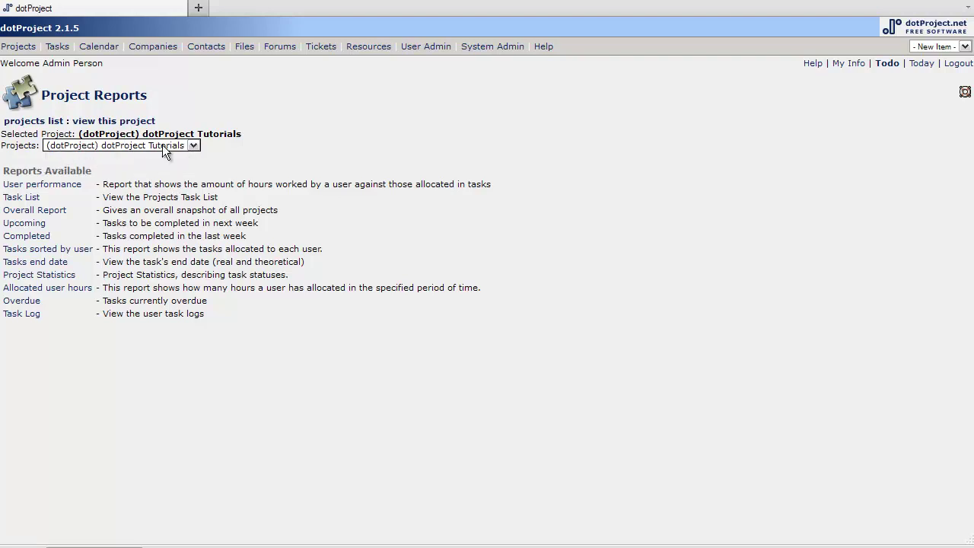
{"action": "left_click", "coordinate": [195, 144]}
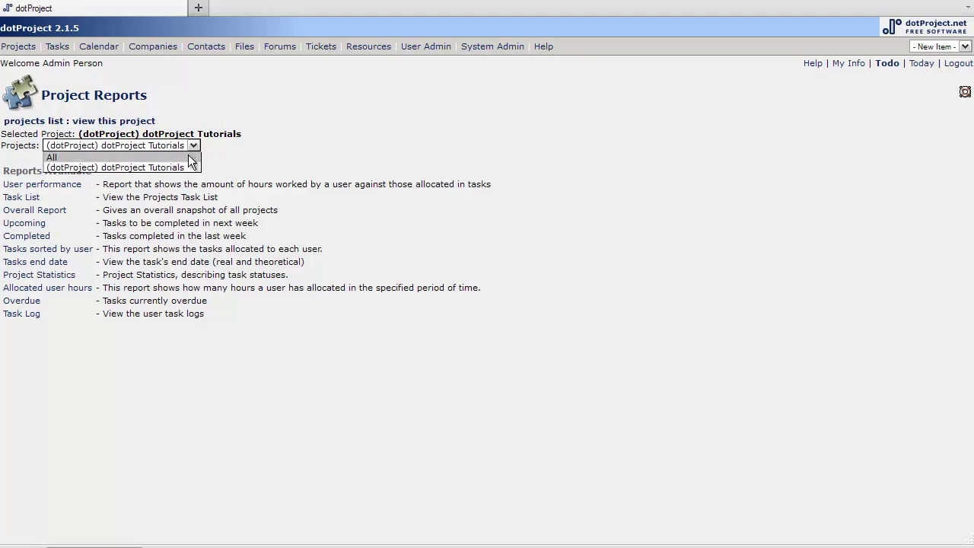
{"action": "left_click", "coordinate": [193, 146]}
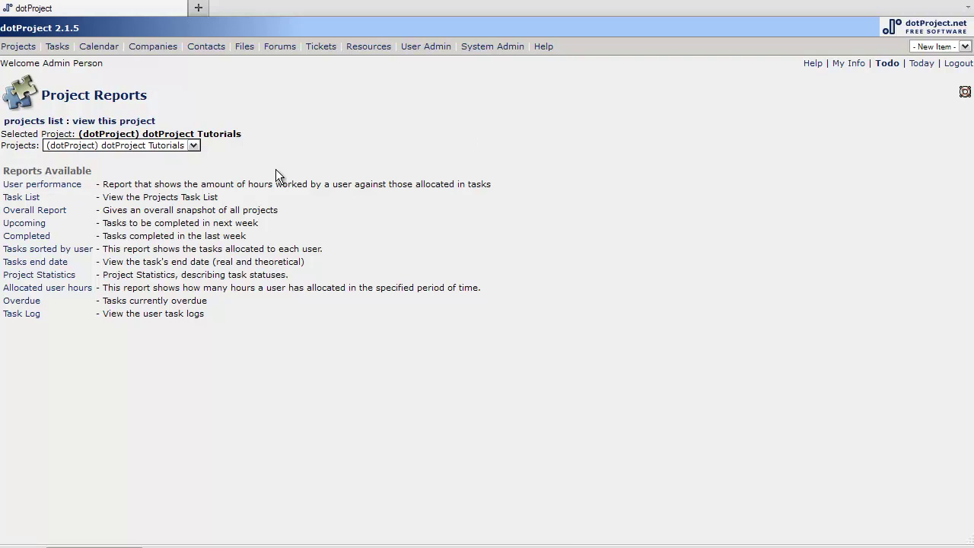
Run the User performance report for 07/22/2011 to 08/05/2011, and return to the reports index
{"action": "left_click", "coordinate": [67, 186]}
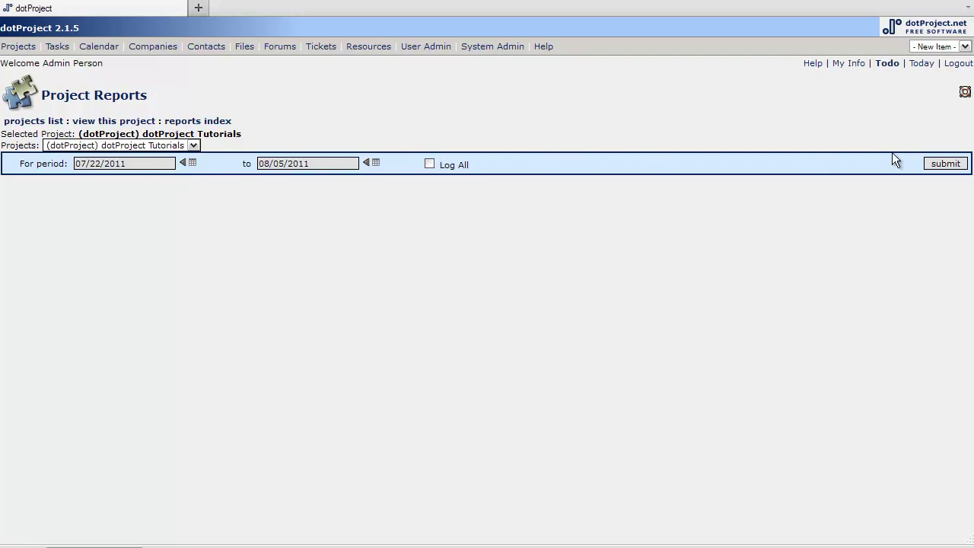
{"action": "left_click", "coordinate": [946, 167]}
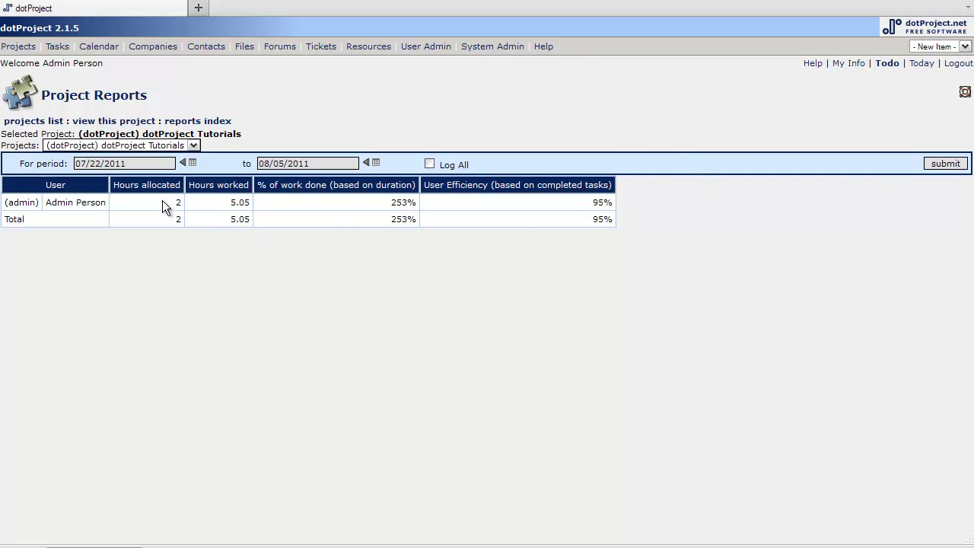
{"action": "left_click", "coordinate": [203, 122]}
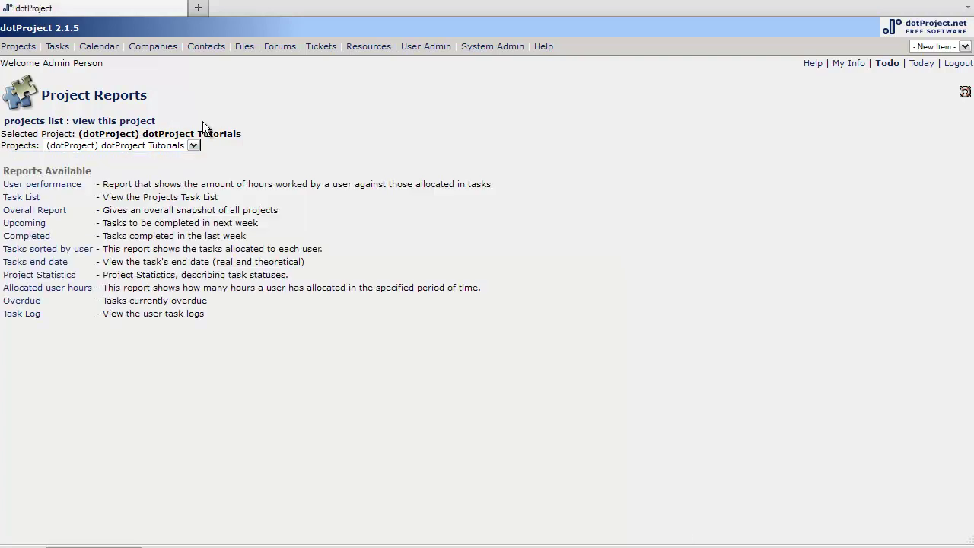
Run the Task List report for the next day, the next week and the previous week, and return to the reports index
{"action": "left_click", "coordinate": [22, 197]}
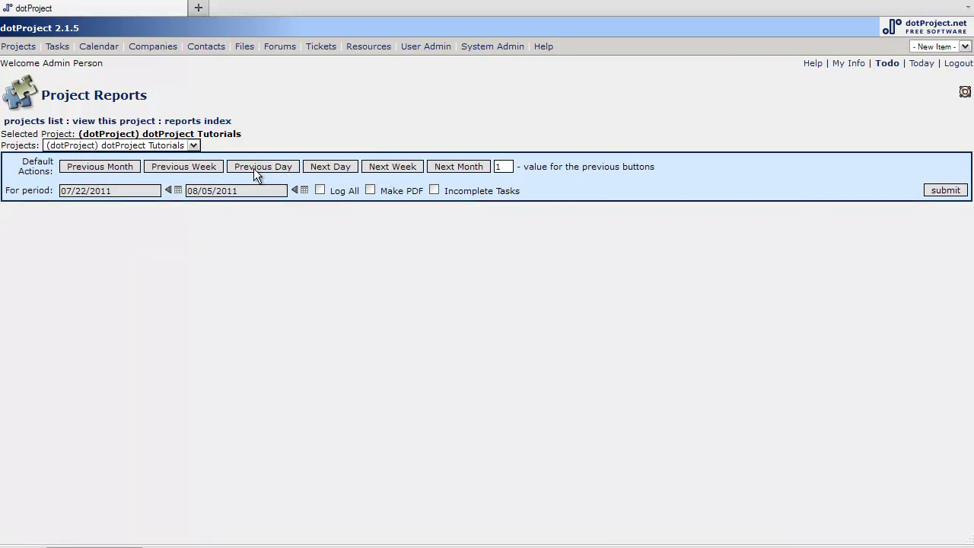
{"action": "left_click", "coordinate": [318, 165]}
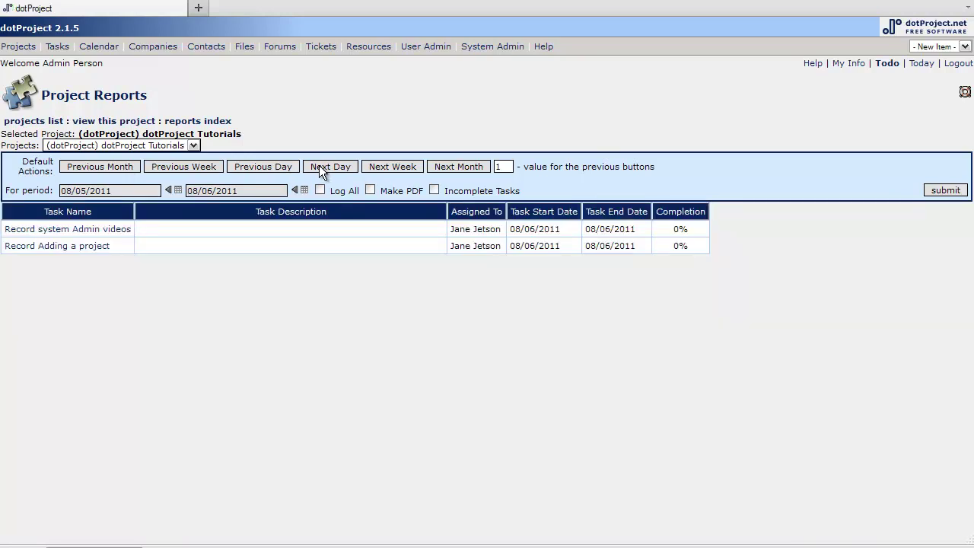
{"action": "left_click", "coordinate": [376, 164]}
{"action": "left_click", "coordinate": [394, 163]}
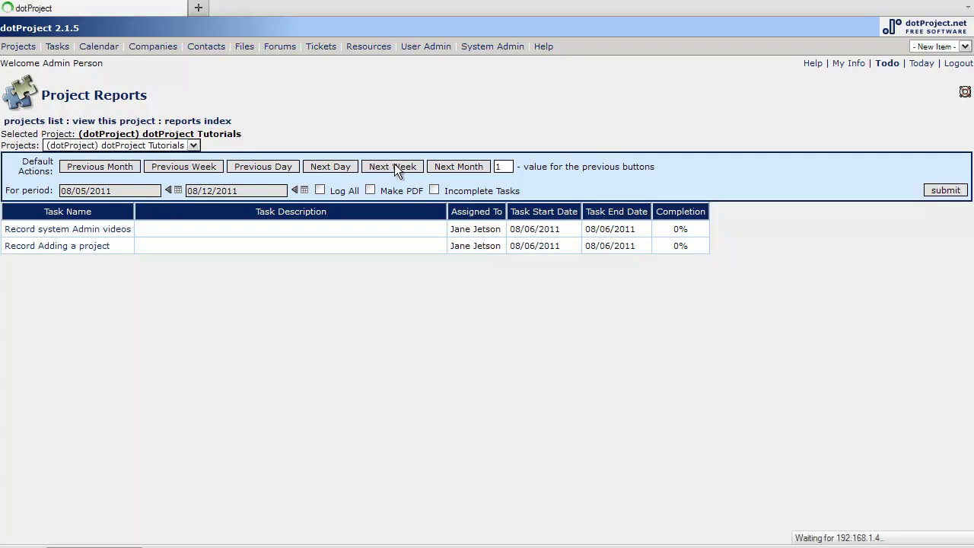
{"action": "left_click", "coordinate": [193, 168]}
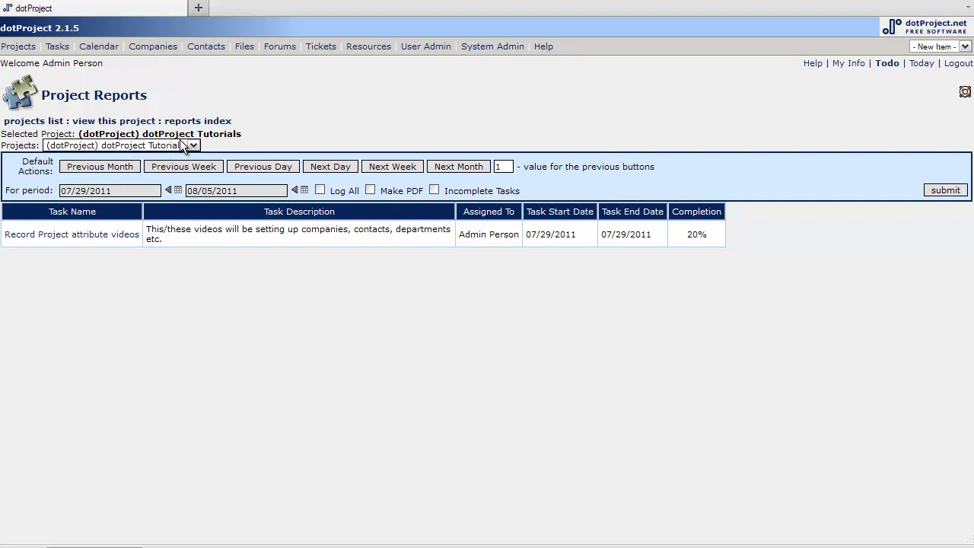
{"action": "left_click", "coordinate": [218, 122]}
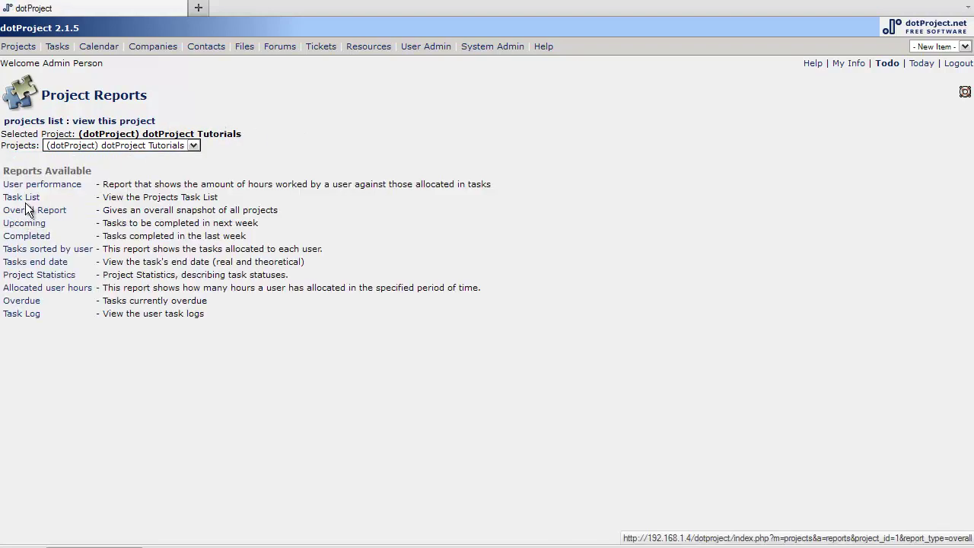
Run the Overall Report for 07/22/2011 to 08/05/2011, and return to the reports index
{"action": "left_click", "coordinate": [50, 213]}
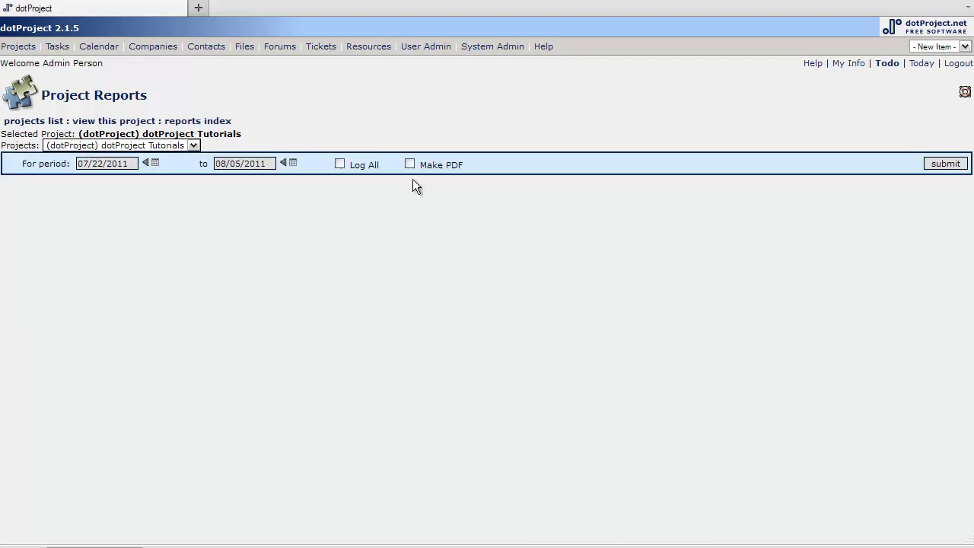
{"action": "left_click", "coordinate": [948, 166]}
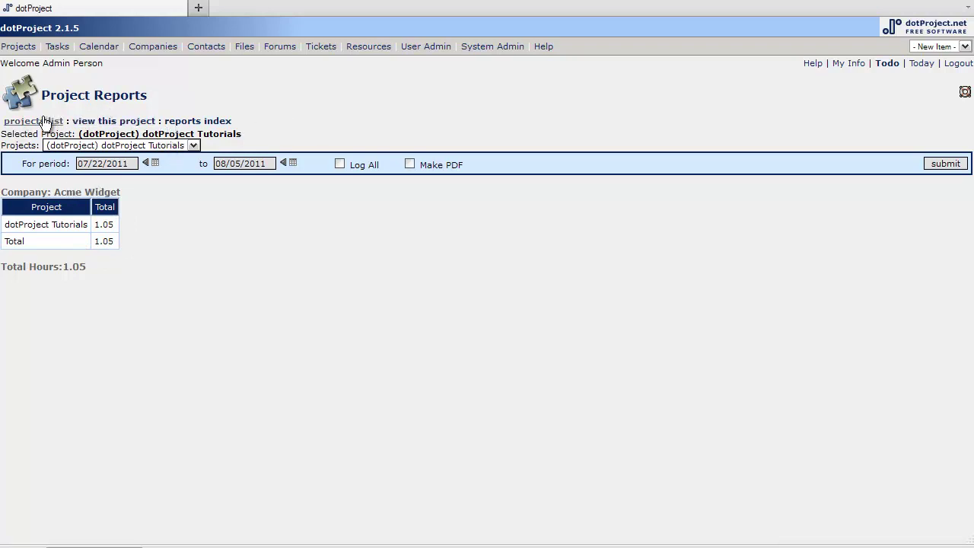
{"action": "left_click", "coordinate": [190, 124]}
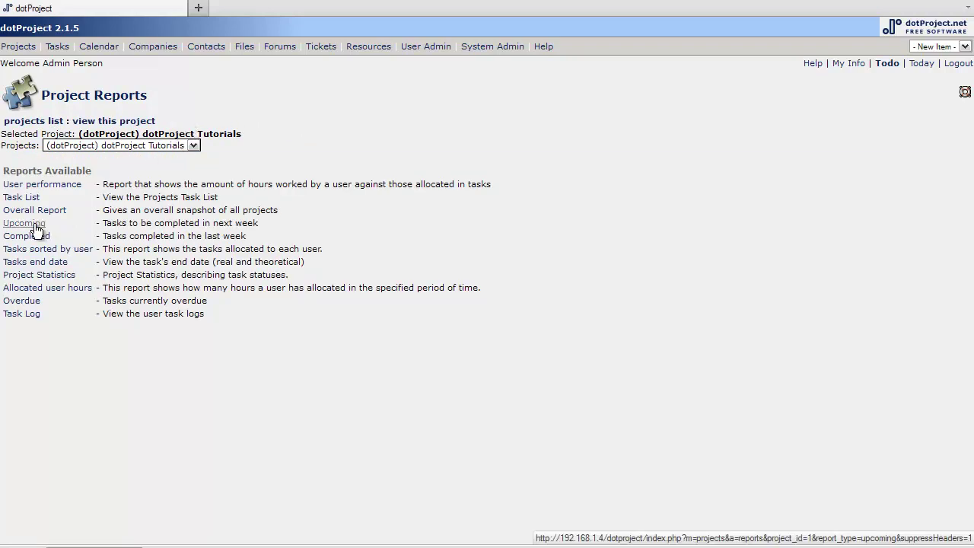
View the Upcoming and Completed task reports as PDFs, going back to the reports index after each one
{"action": "left_click", "coordinate": [34, 225]}
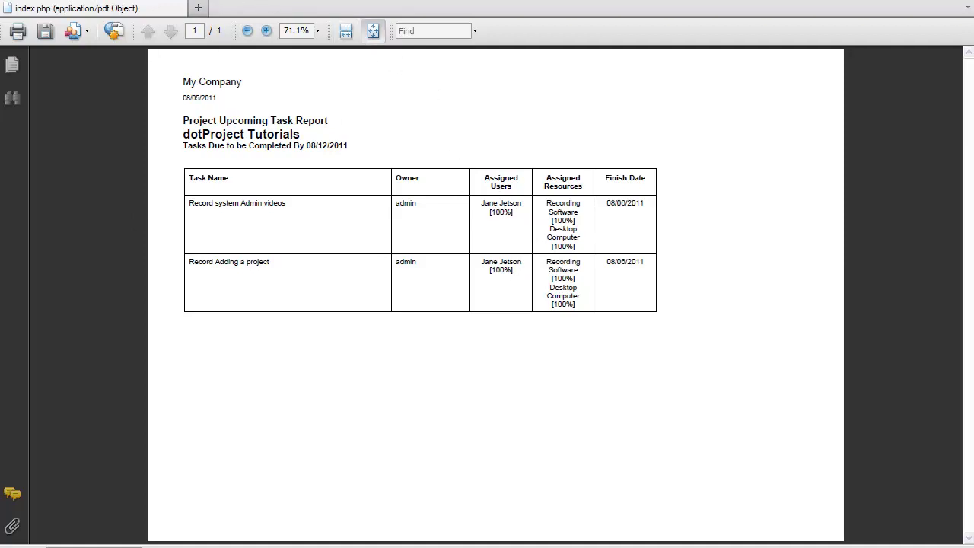
{"action": "key", "text": "alt+Left"}
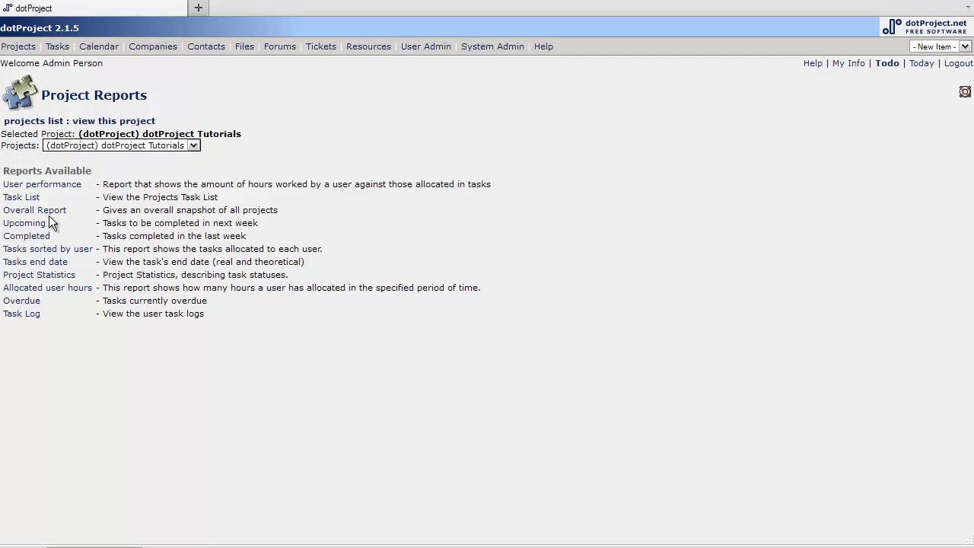
{"action": "left_click", "coordinate": [35, 237]}
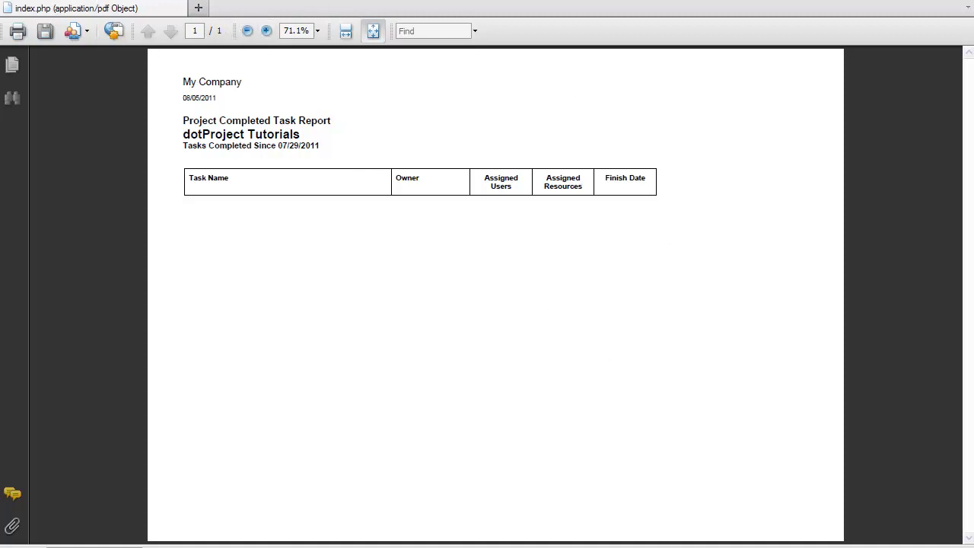
{"action": "key", "text": "alt+Left"}
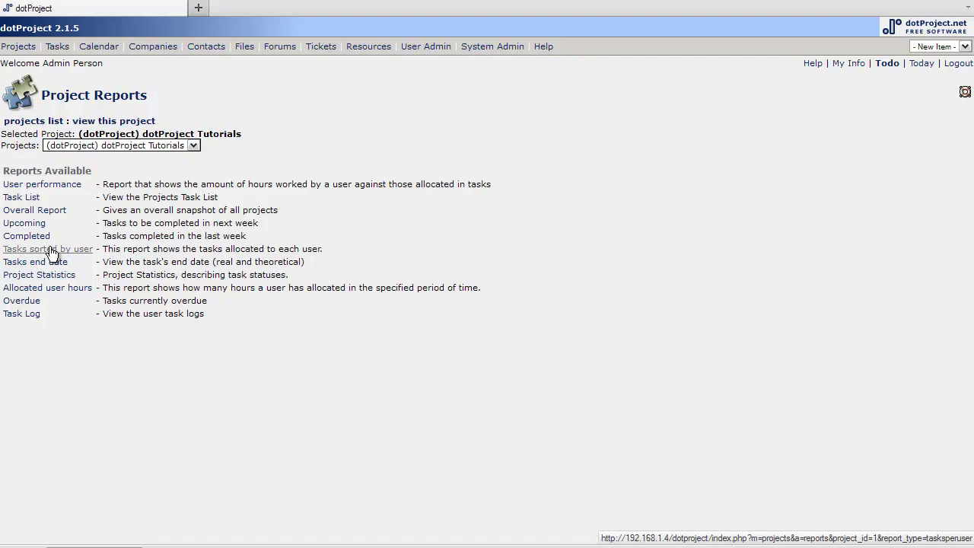
Run the Tasks sorted by user report for all users, and return to the reports index
{"action": "left_click", "coordinate": [51, 250]}
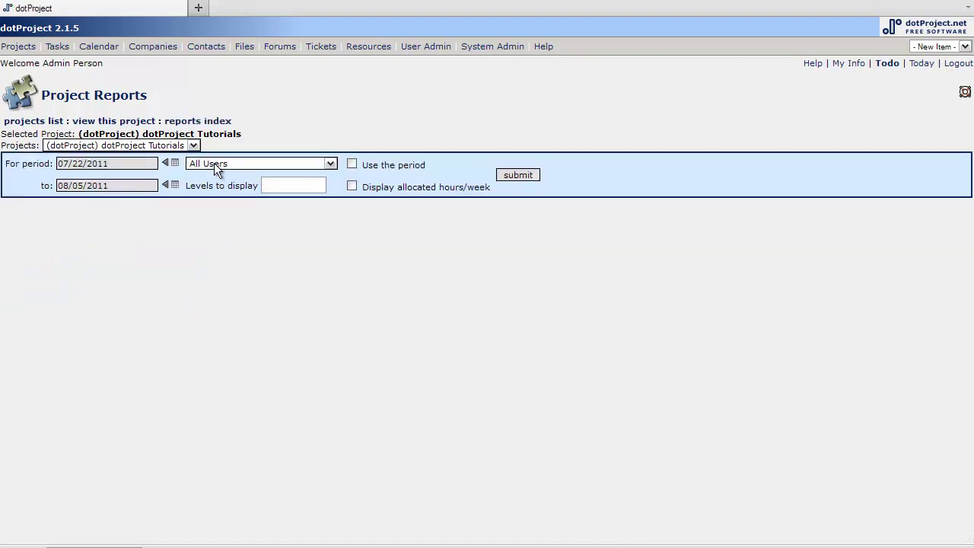
{"action": "left_click", "coordinate": [518, 175]}
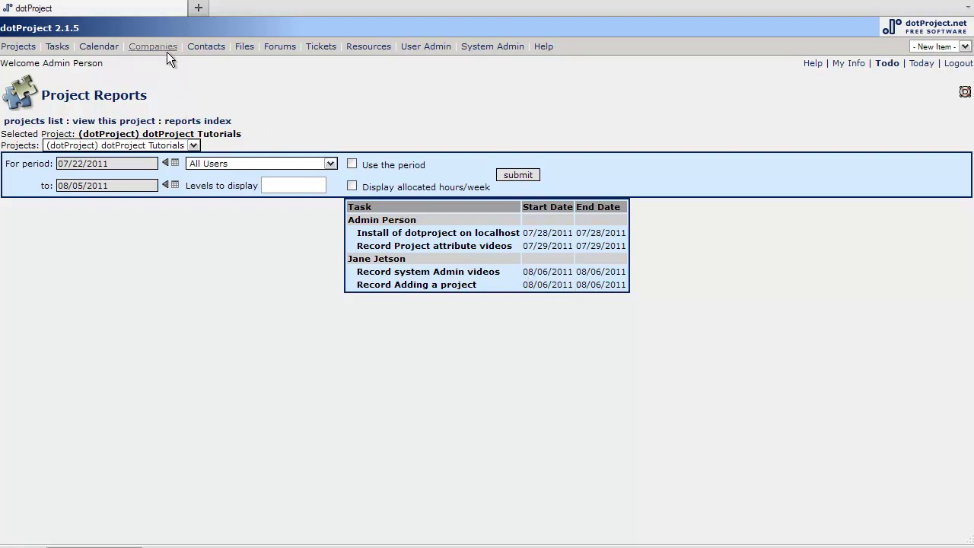
{"action": "left_click", "coordinate": [190, 122]}
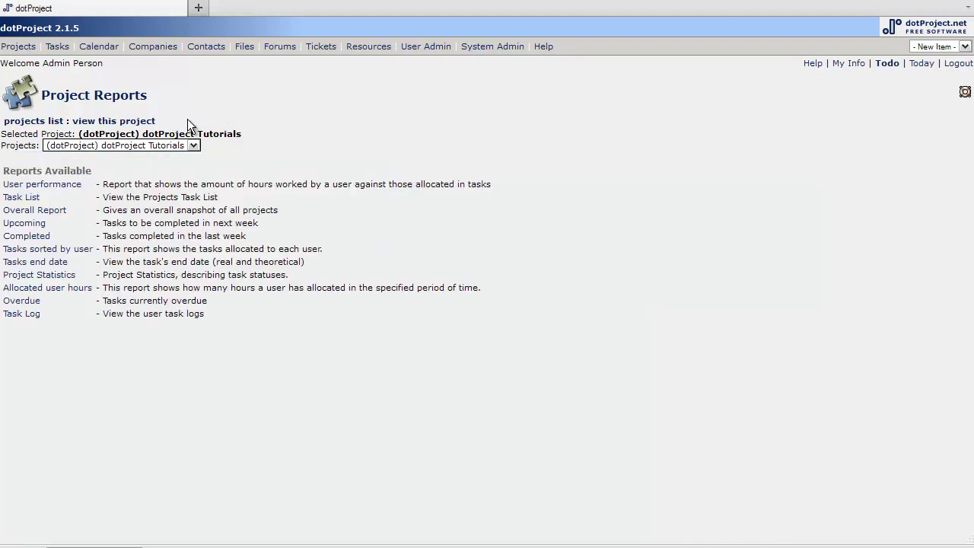
View the Project Statistics report and the Overdue tasks report, going back to the reports index after each one
{"action": "left_click", "coordinate": [33, 276]}
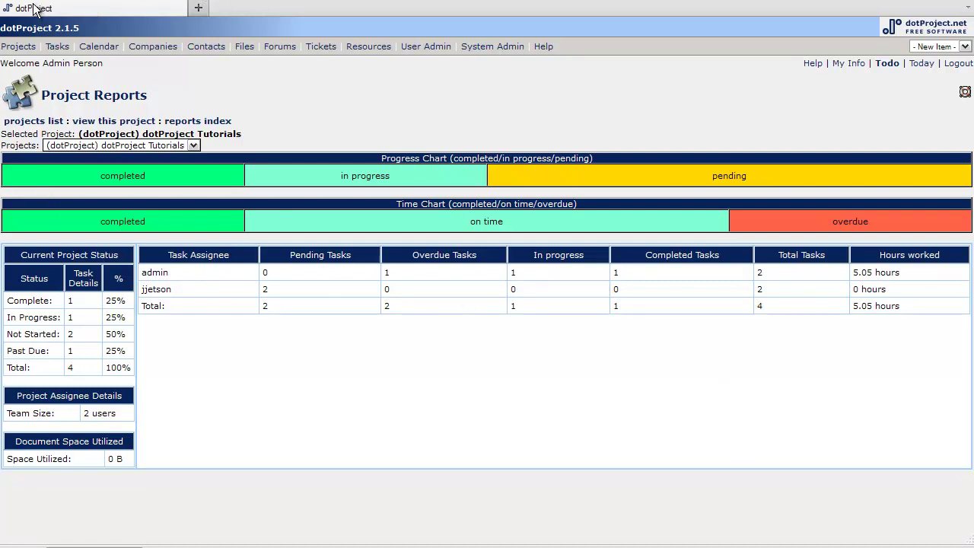
{"action": "left_click", "coordinate": [199, 121]}
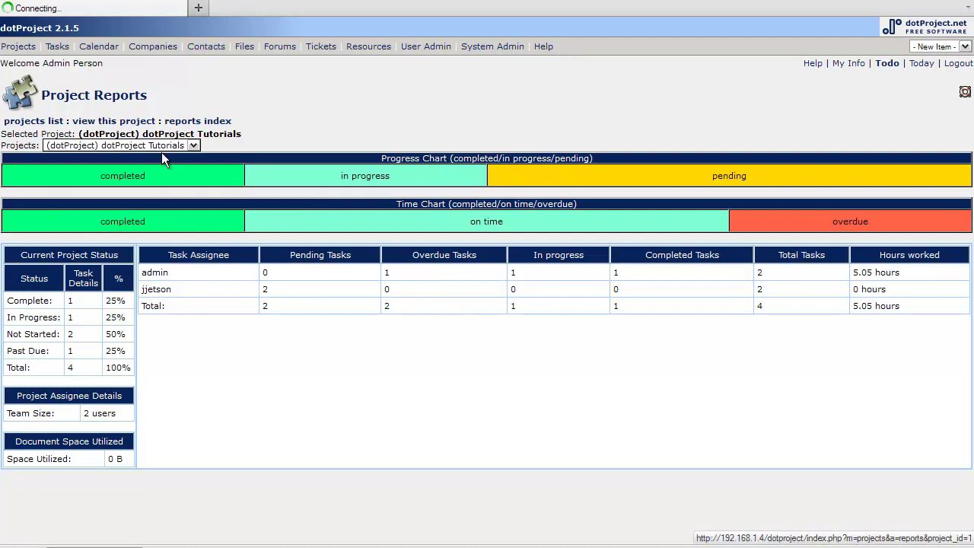
{"action": "left_click", "coordinate": [30, 303]}
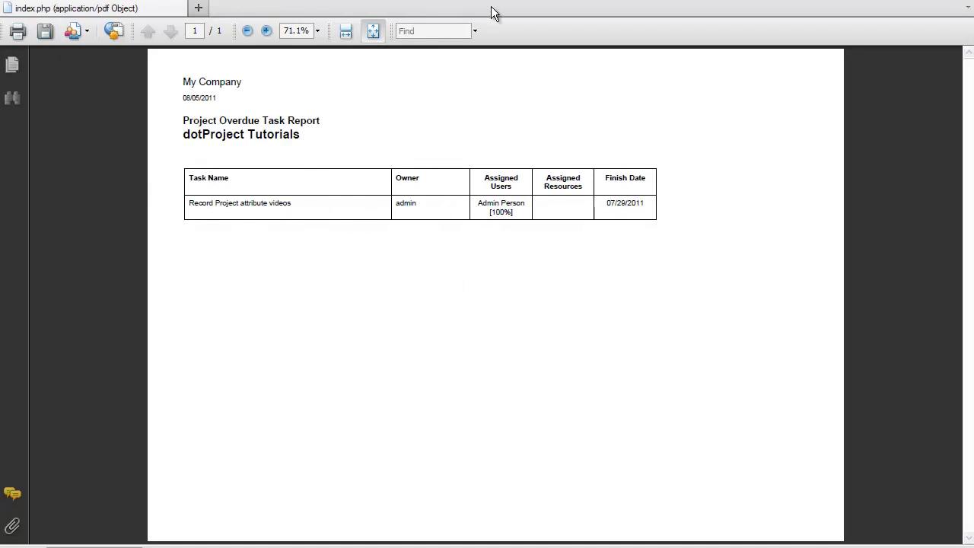
{"action": "key", "text": "alt+Left"}
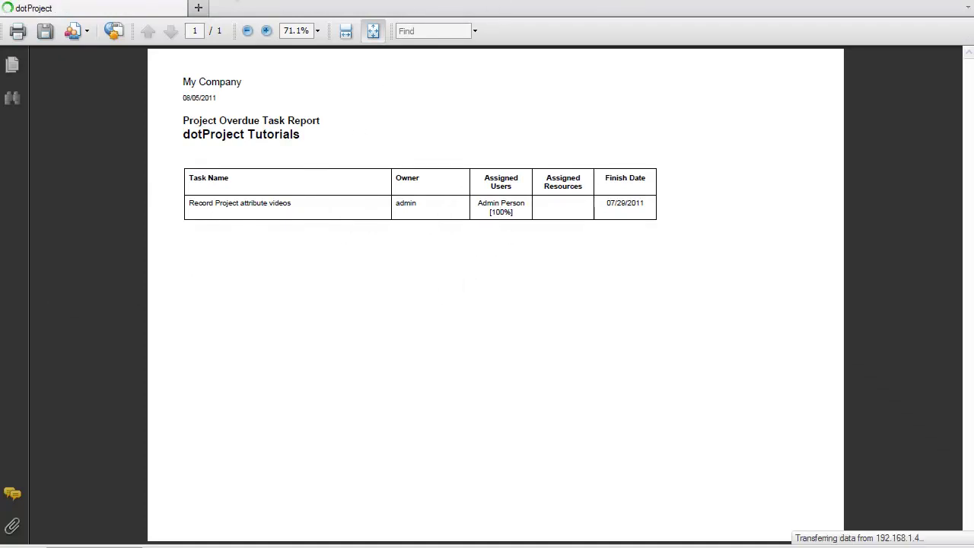
Run the Task Log report for all users from 07/22/2011 to 08/05/2011, and return to the reports index
{"action": "left_click", "coordinate": [17, 314]}
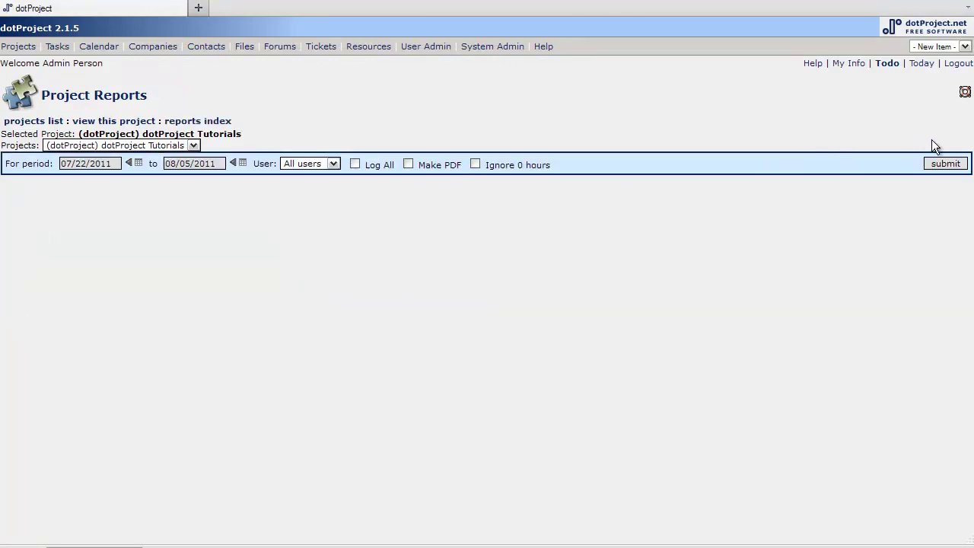
{"action": "left_click", "coordinate": [950, 168]}
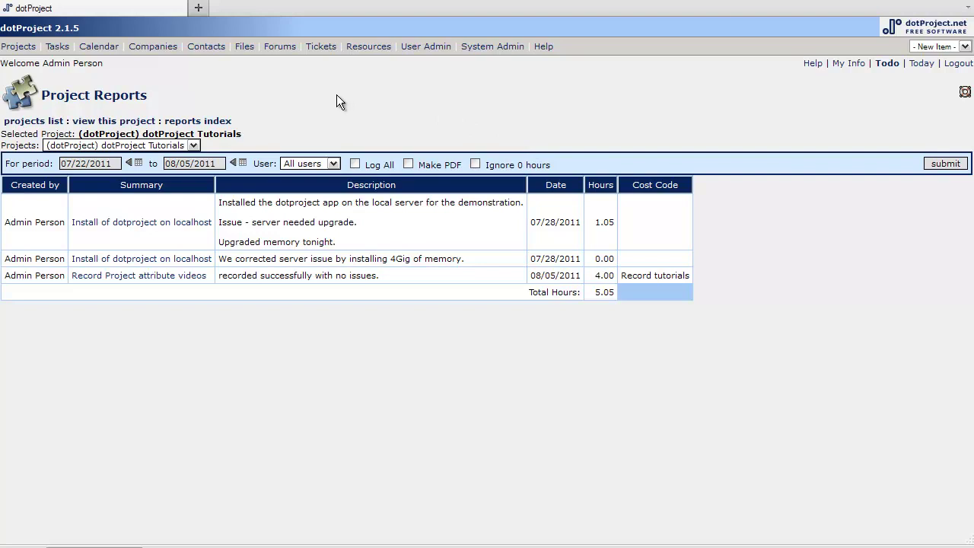
{"action": "left_click", "coordinate": [202, 121]}
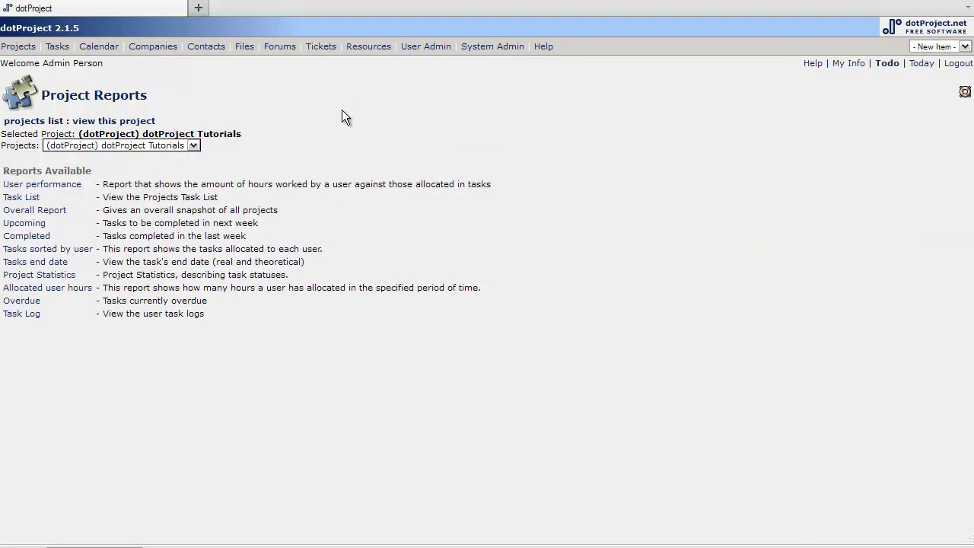